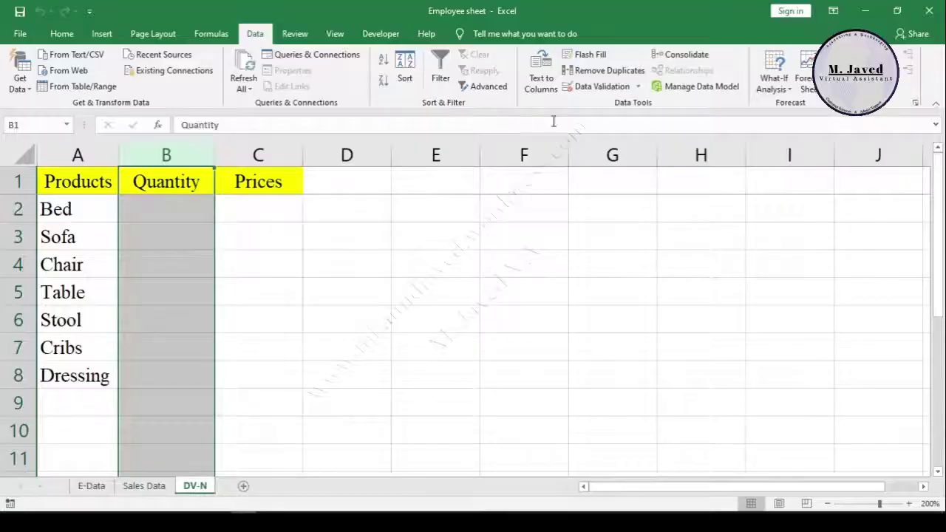
# Step: Give column B a Whole number validation rule between 1 and 100
pyautogui.click(595, 86)
pyautogui.moveTo(604, 176); pyautogui.dragTo(579, 183)
pyautogui.click(515, 247)
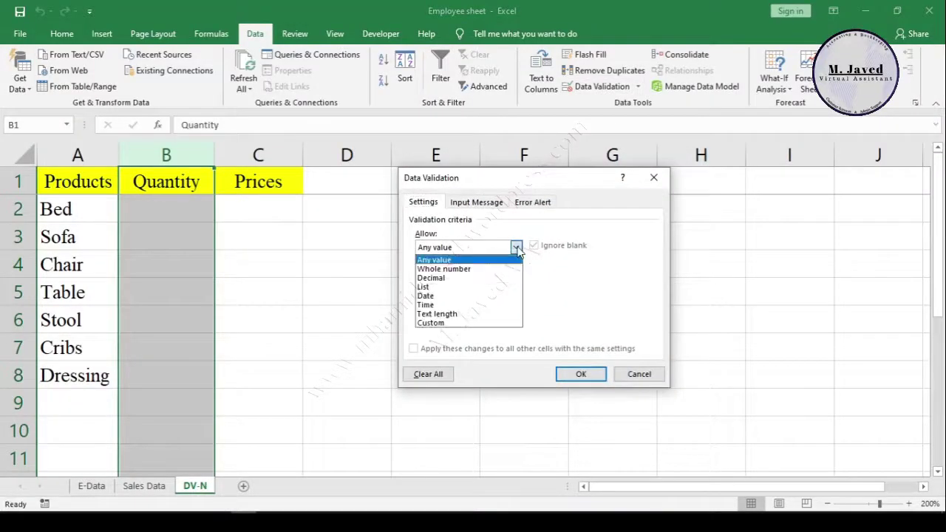
pyautogui.click(438, 269)
pyautogui.click(516, 275)
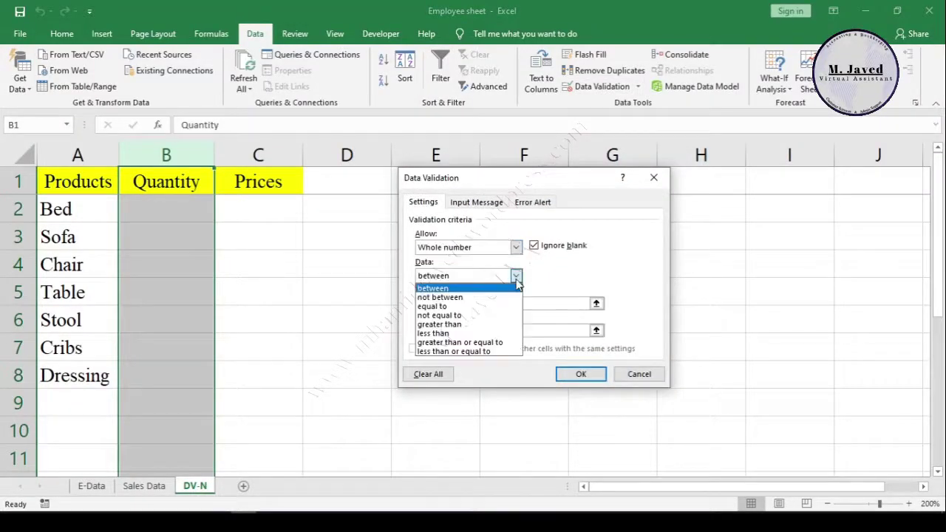
pyautogui.click(556, 275)
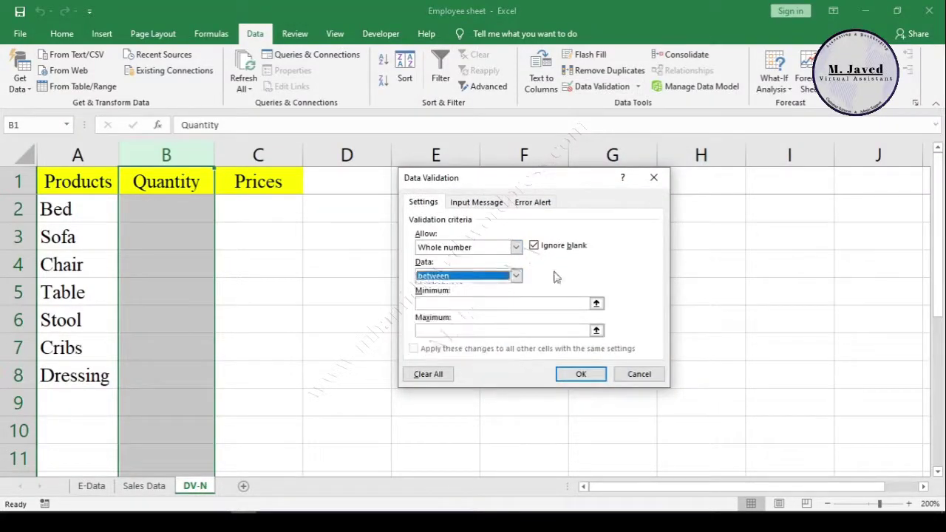
pyautogui.write('1')
pyautogui.click(492, 331)
pyautogui.click(481, 303)
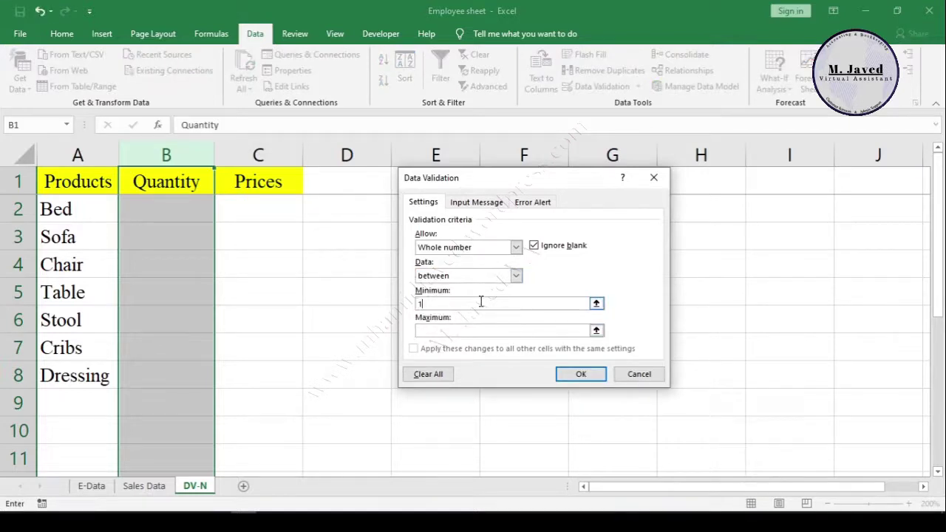
pyautogui.click(482, 330)
pyautogui.write('100')
pyautogui.press('Return')
pyautogui.click(166, 319)
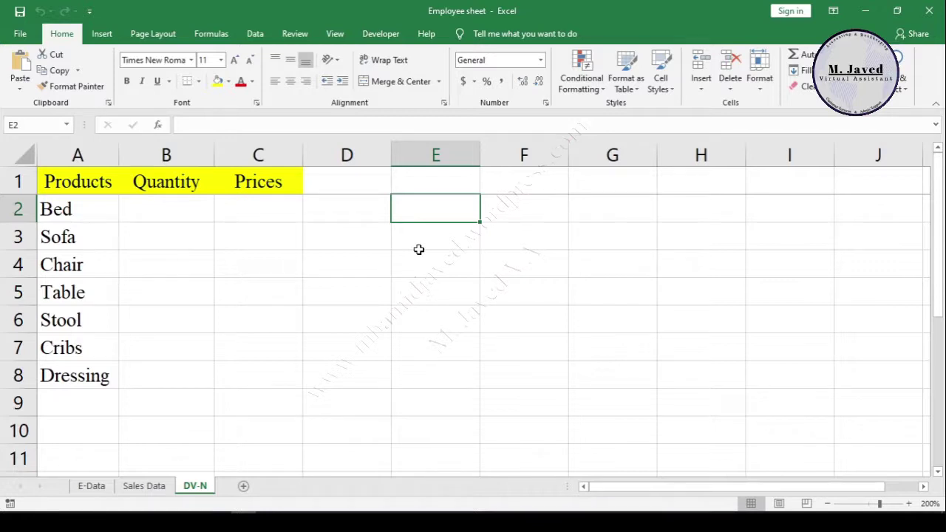
pyautogui.click(90, 182)
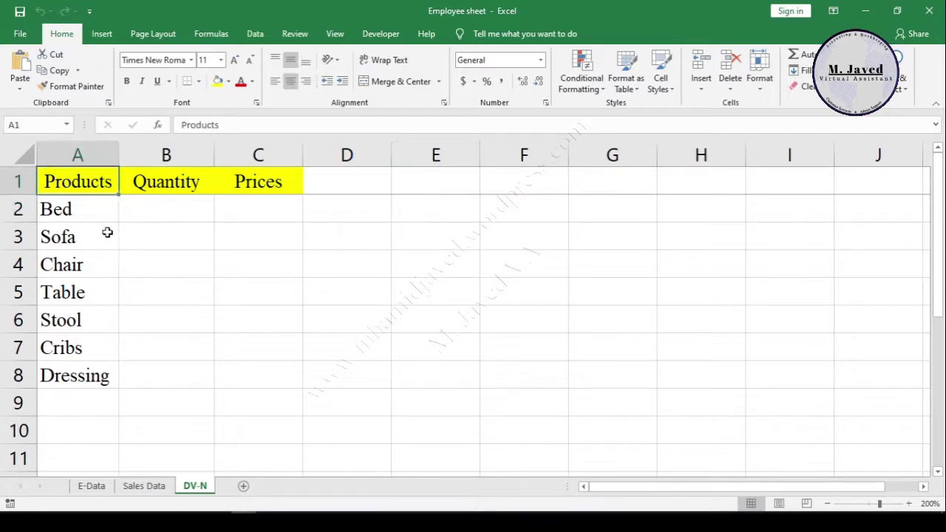
pyautogui.click(181, 180)
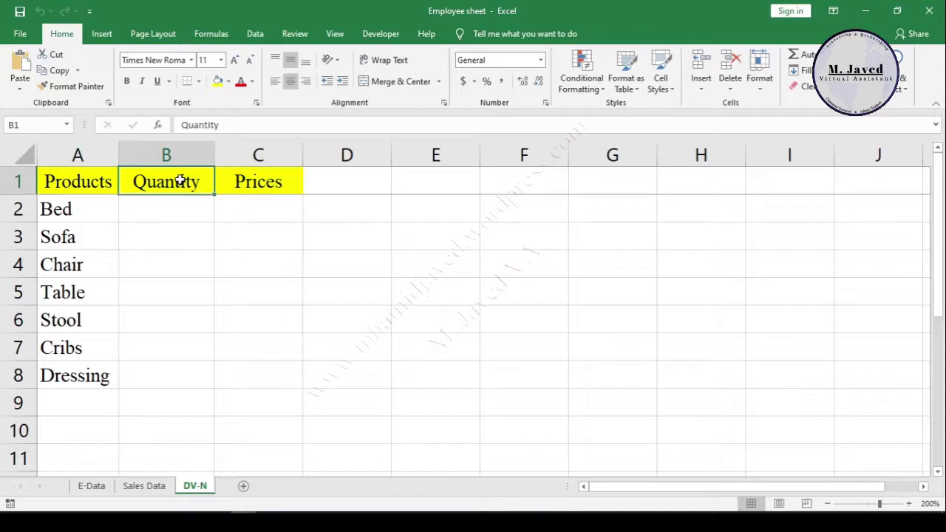
pyautogui.click(243, 177)
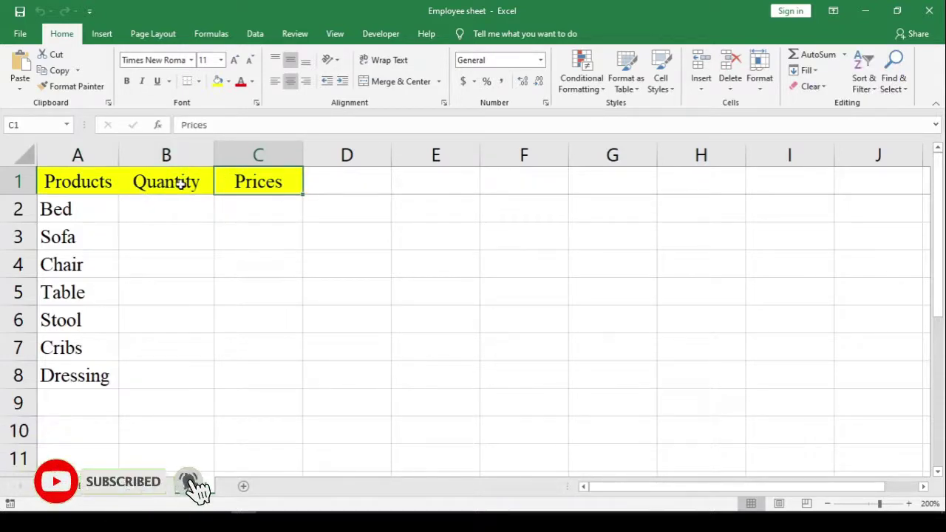
pyautogui.click(186, 210)
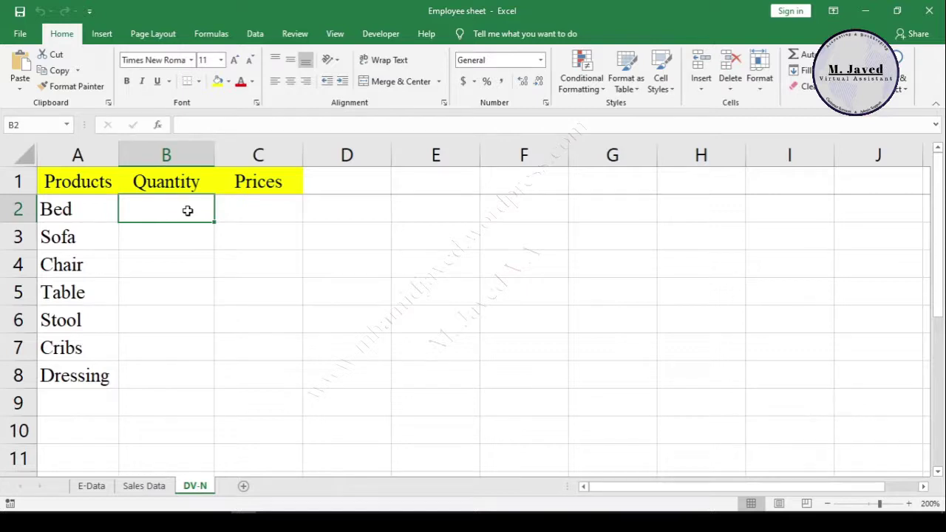
pyautogui.click(166, 376)
# Step: Select column B and apply Data Validation: Whole number, between 0 and 300
pyautogui.click(166, 155)
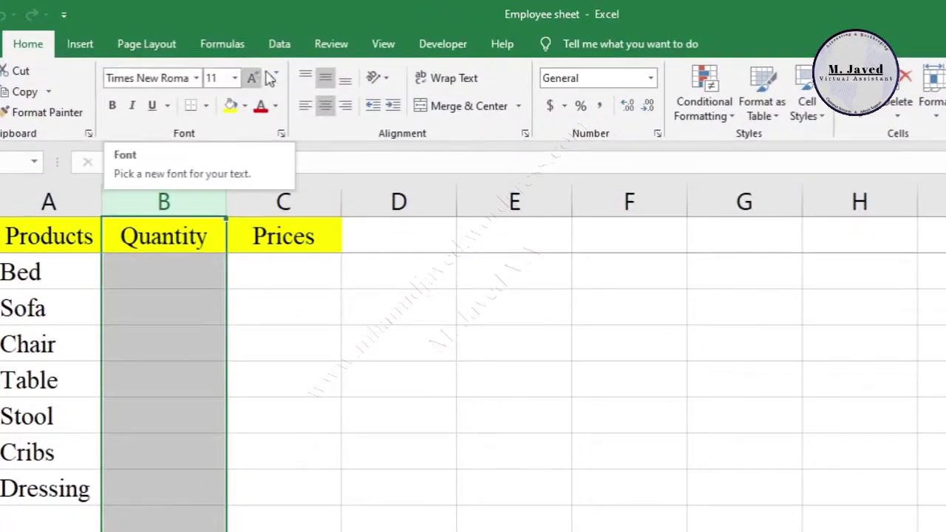
pyautogui.click(280, 44)
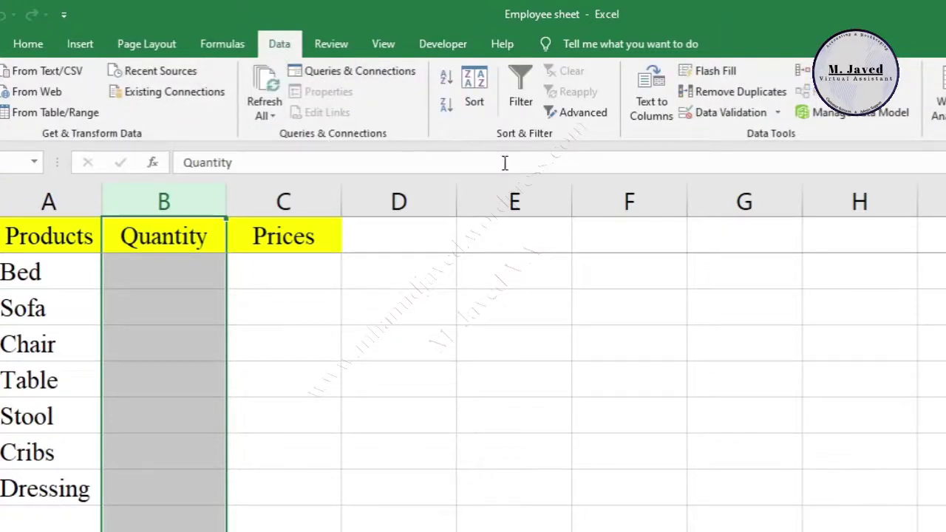
pyautogui.click(733, 115)
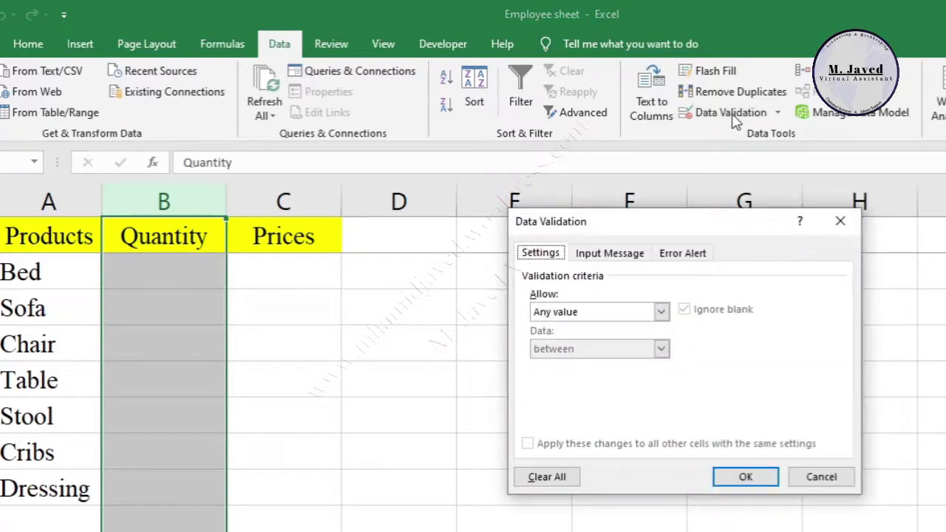
pyautogui.moveTo(743, 226); pyautogui.dragTo(701, 237)
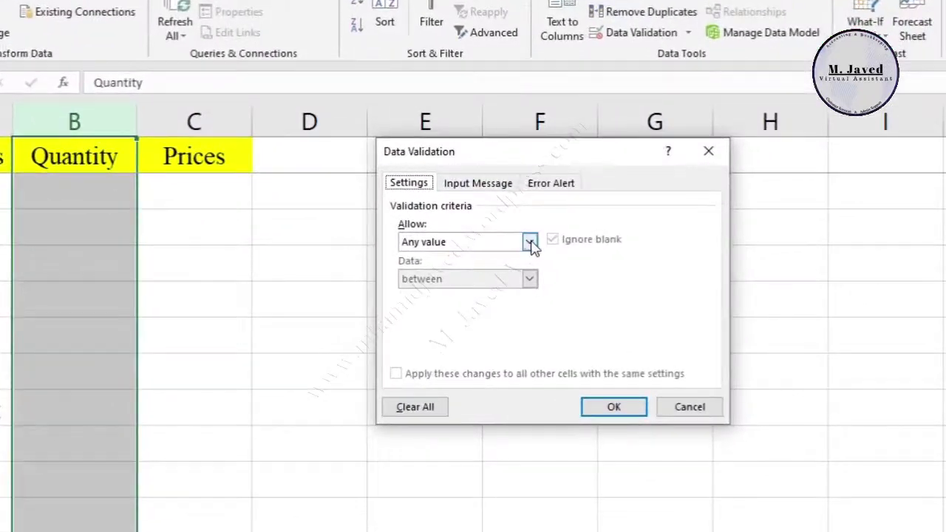
pyautogui.click(521, 246)
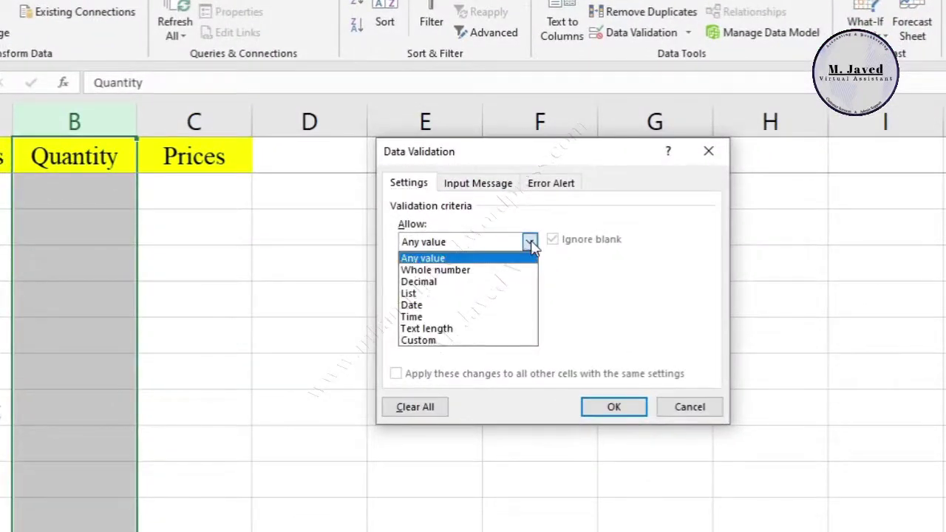
pyautogui.click(468, 271)
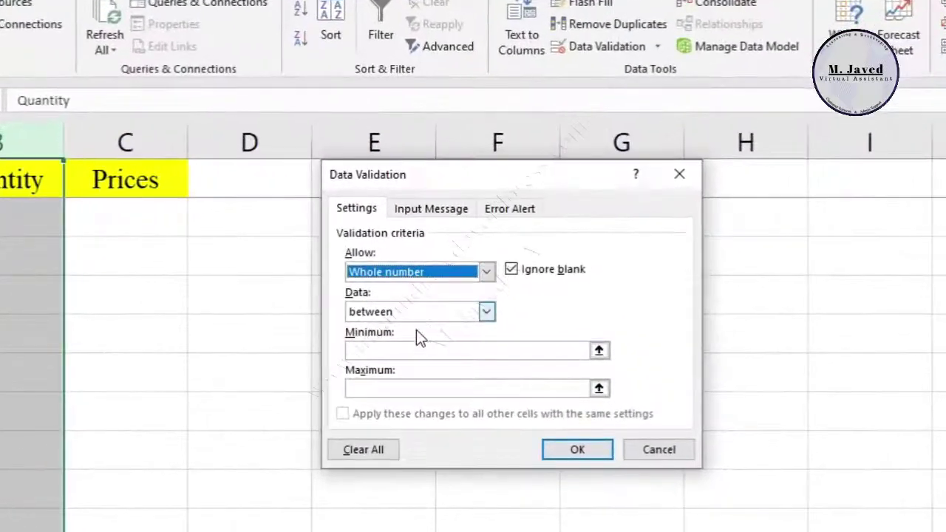
pyautogui.click(486, 312)
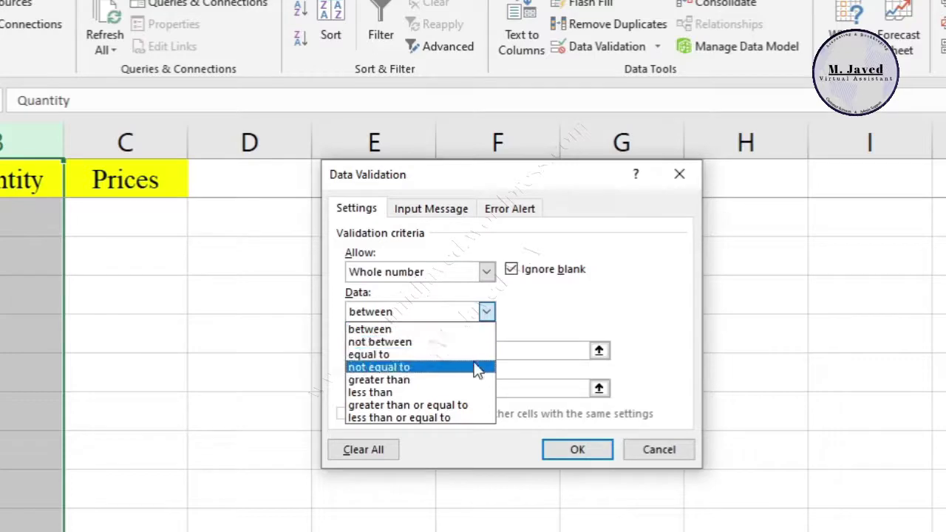
pyautogui.click(470, 329)
pyautogui.click(444, 351)
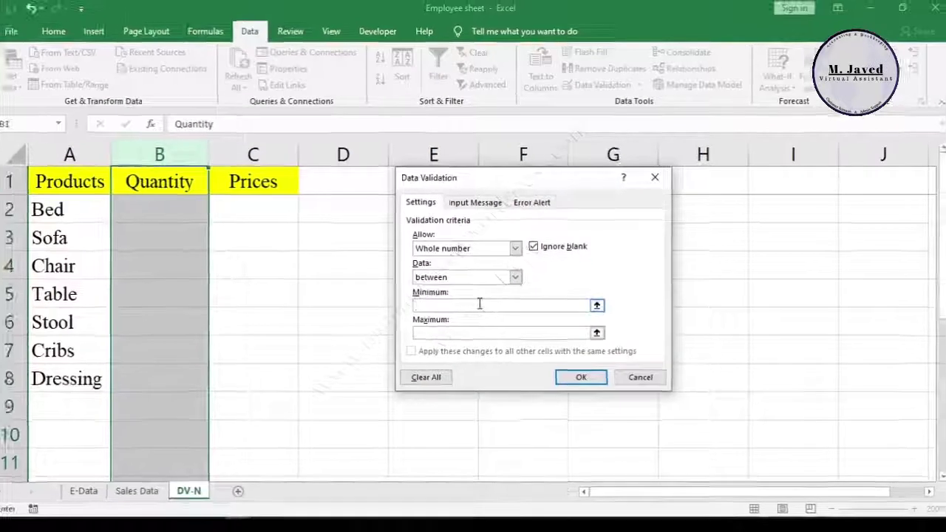
pyautogui.write('0')
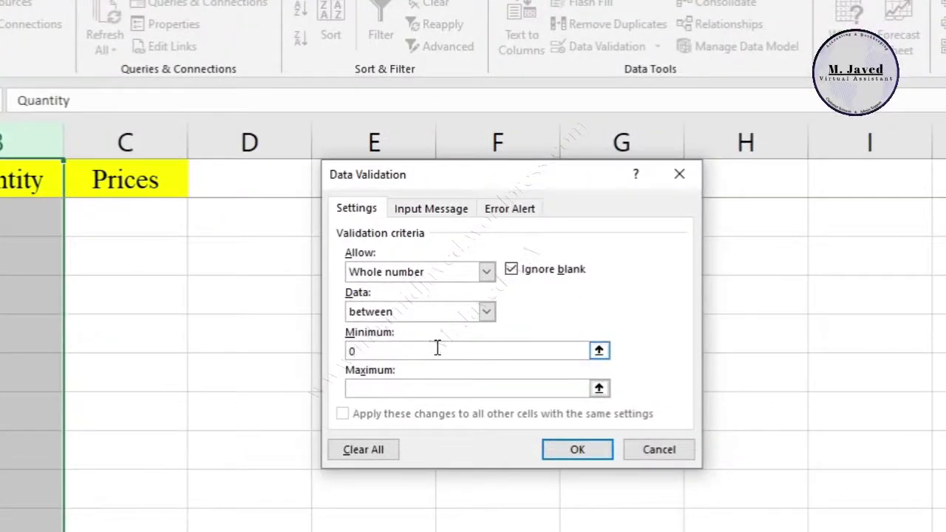
pyautogui.click(434, 390)
pyautogui.write('300')
pyautogui.click(581, 454)
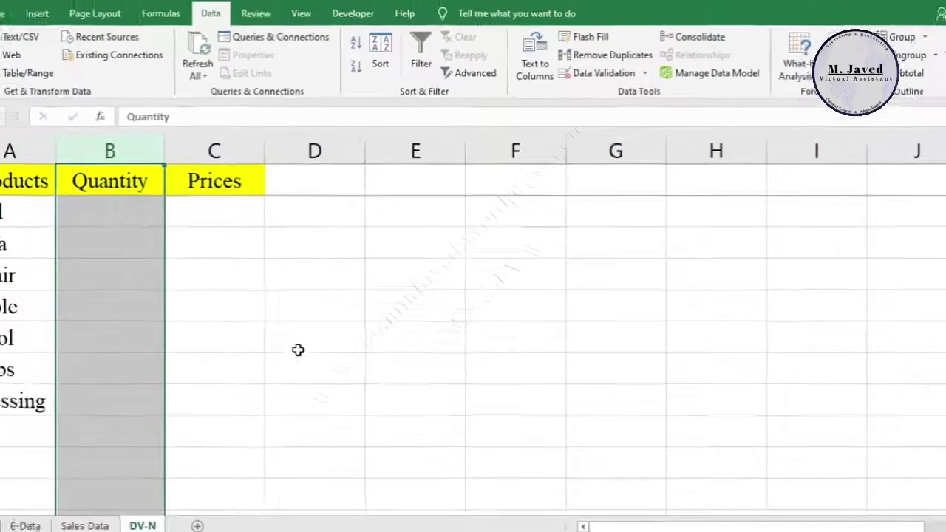
# Step: Enter quantities 20, 35, 150 and 50 in B2:B5, then type 400 in B6
pyautogui.click(122, 210)
pyautogui.click(113, 242)
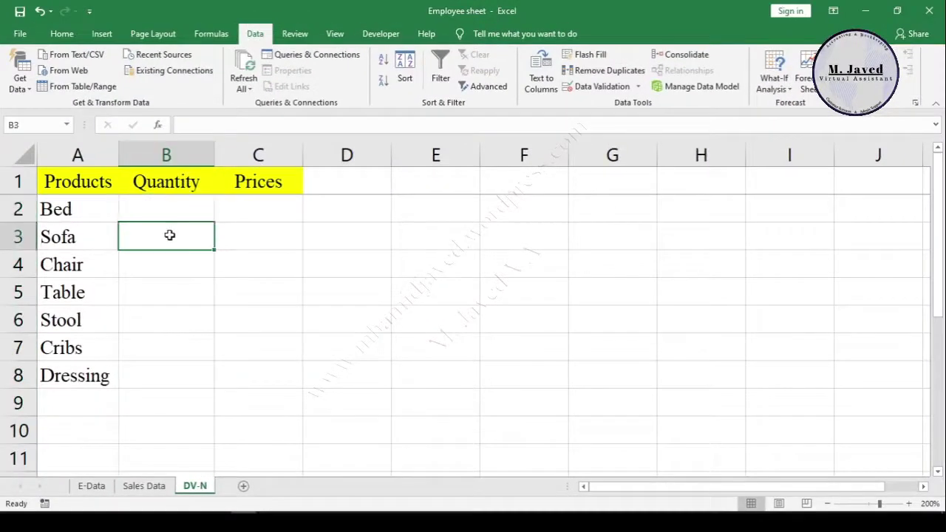
pyautogui.click(172, 214)
pyautogui.write('20')
pyautogui.press('Return')
pyautogui.write('35')
pyautogui.press('Return')
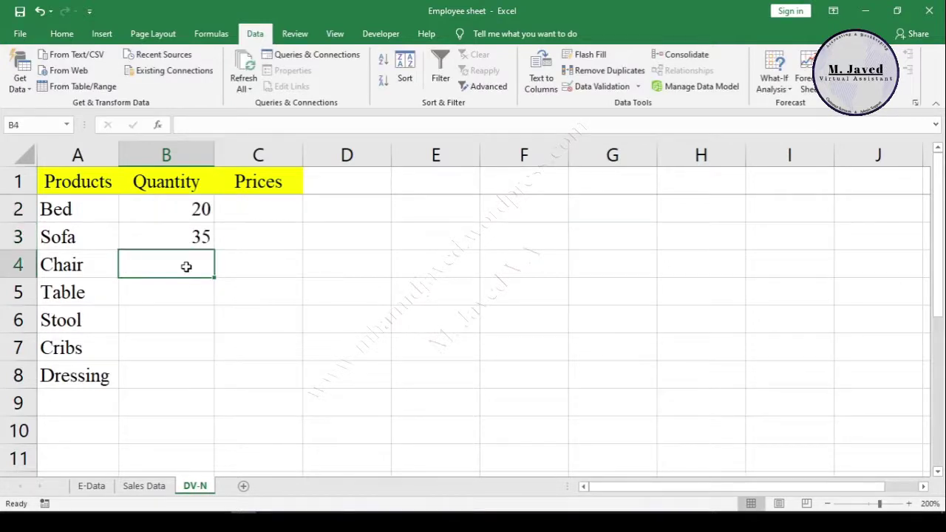
pyautogui.write('150')
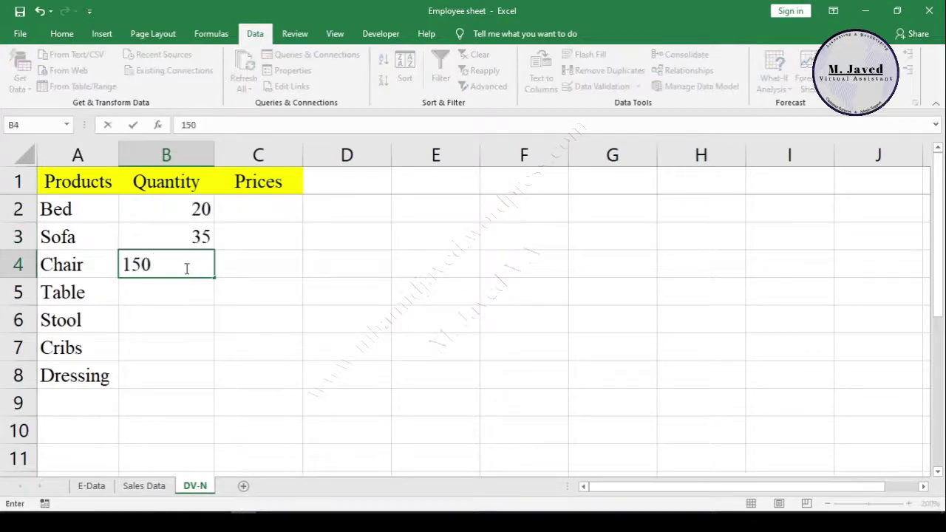
pyautogui.press('Return')
pyautogui.write('50')
pyautogui.press('Return')
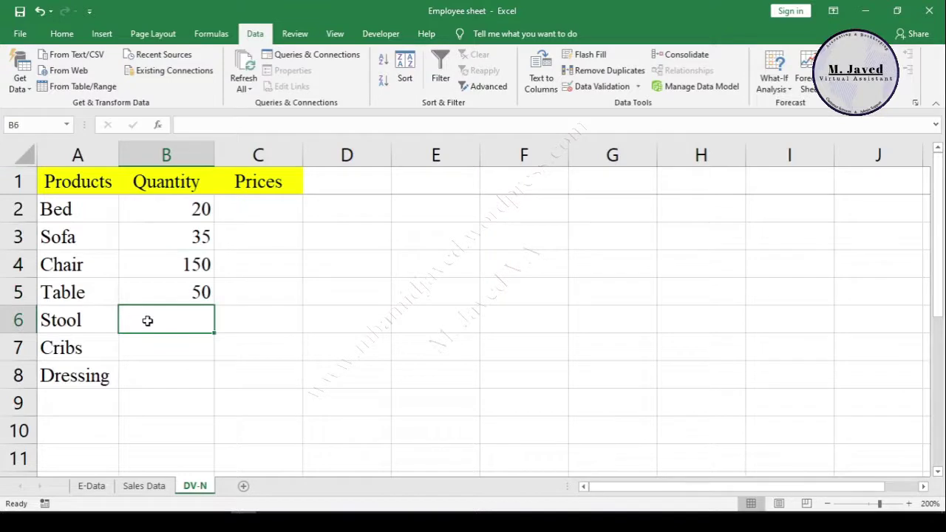
pyautogui.write('400')
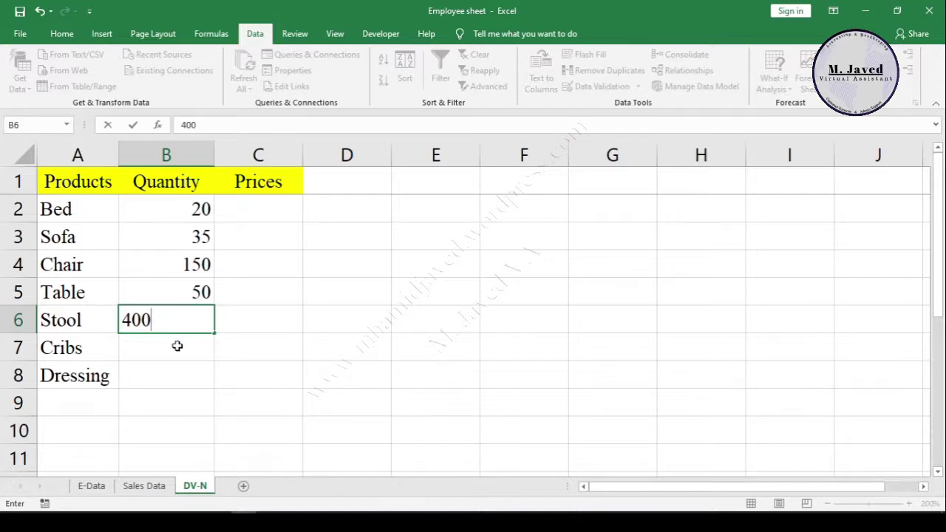
# Step: Confirm 400 in B6 is rejected and cancelled, then test -10 as Stool's quantity
pyautogui.press('Return')
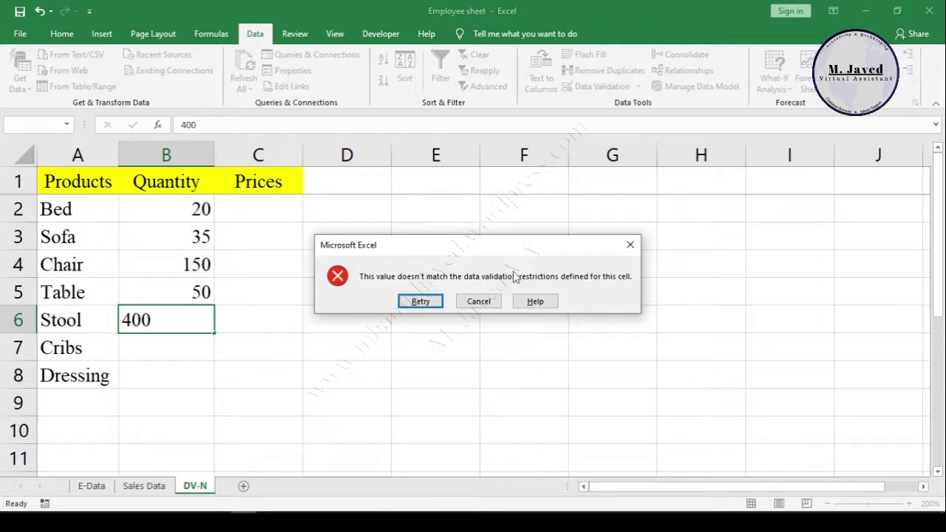
pyautogui.click(487, 308)
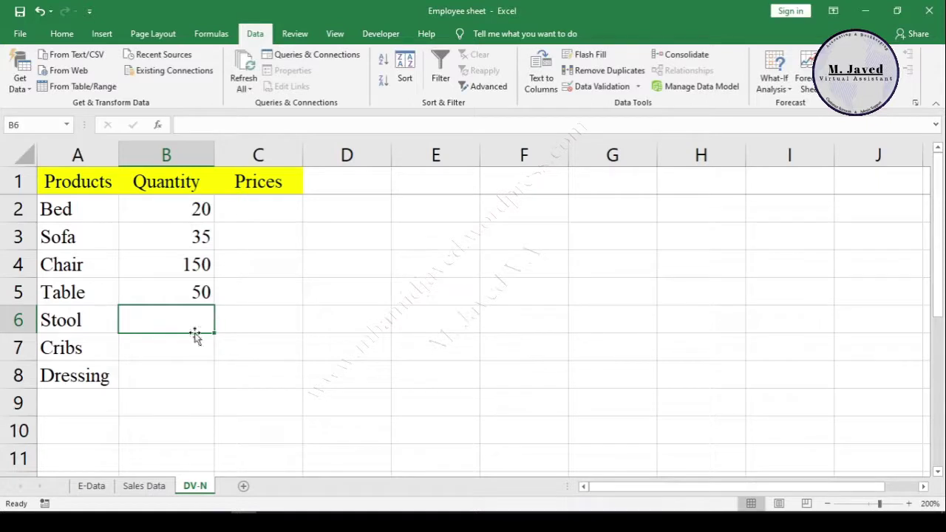
pyautogui.write('-')
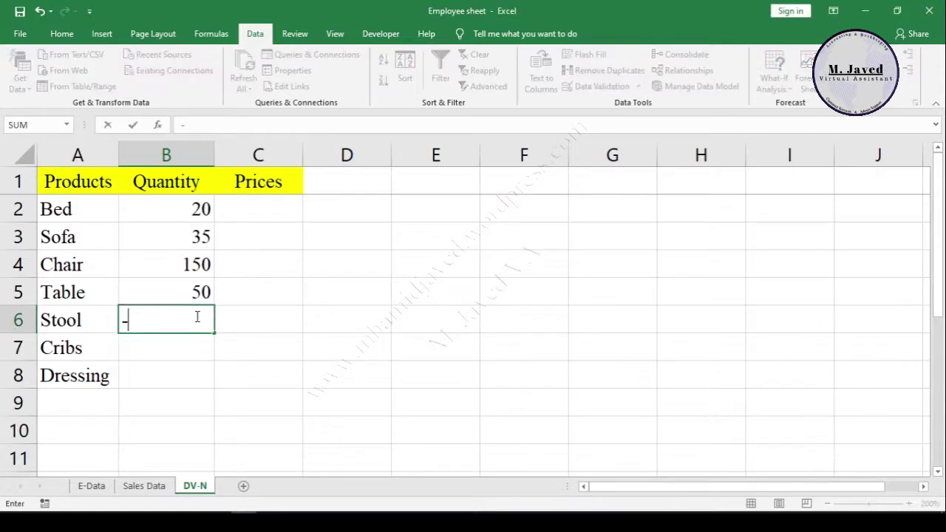
pyautogui.write('10')
pyautogui.press('Return')
# Step: Dismiss the error, then confirm 10.5 is rejected by the whole-number rule
pyautogui.click(478, 301)
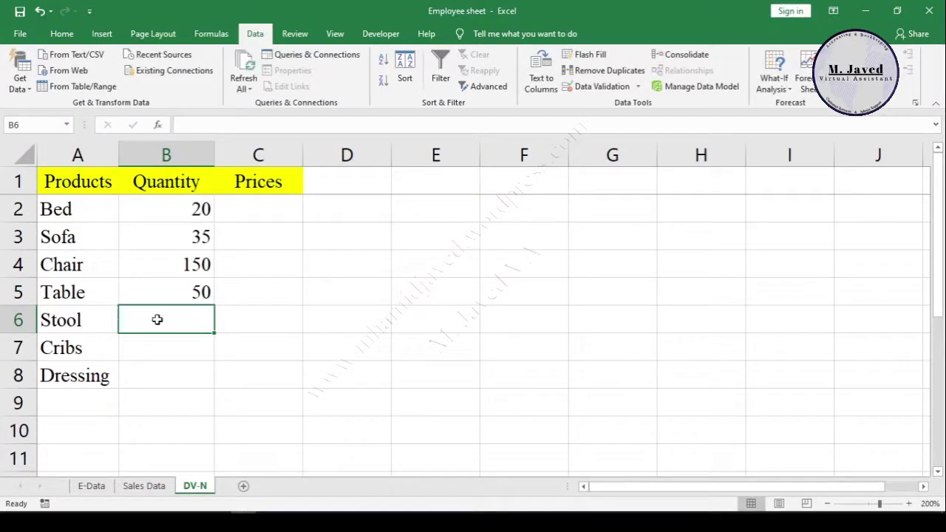
pyautogui.write('1.6')
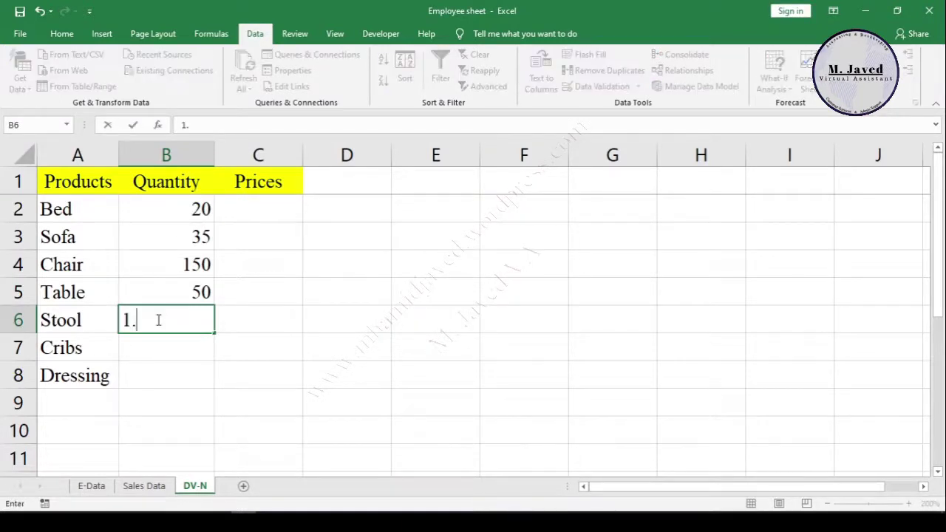
pyautogui.press('BackSpace')
pyautogui.press('BackSpace')
pyautogui.write('0.5')
pyautogui.press('Return')
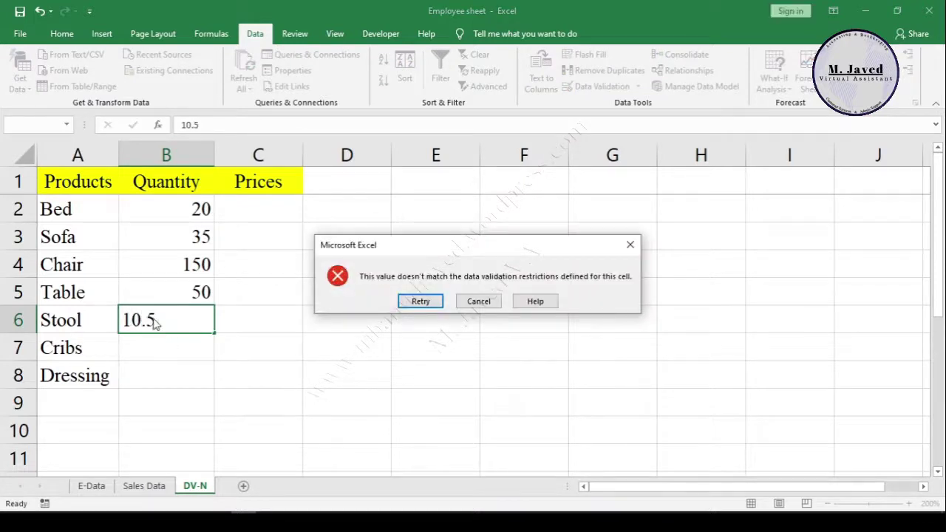
pyautogui.press('Tab')
pyautogui.press('Return')
# Step: Enter quantities 200, 70 and 50 for Stool, Cribs and Dressing, then select column C
pyautogui.write('20')
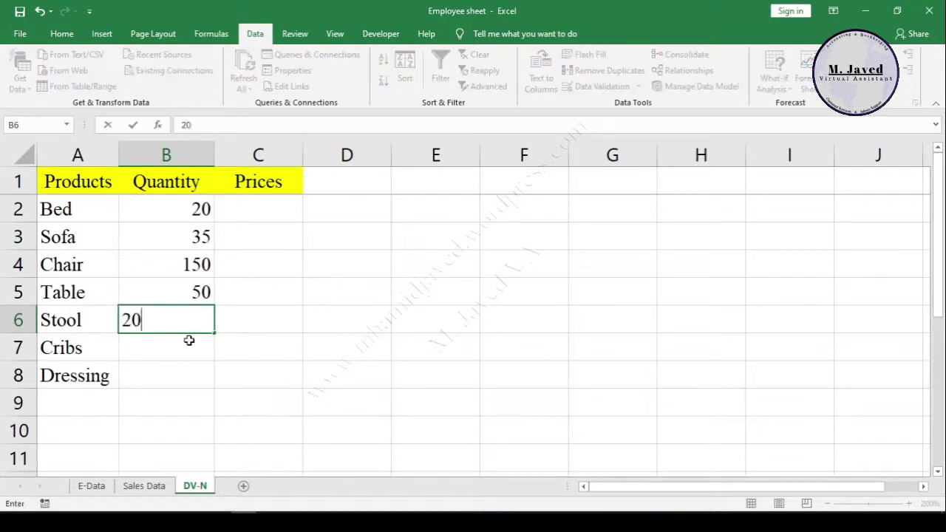
pyautogui.write('0')
pyautogui.press('Return')
pyautogui.write('70')
pyautogui.press('Return')
pyautogui.write('5')
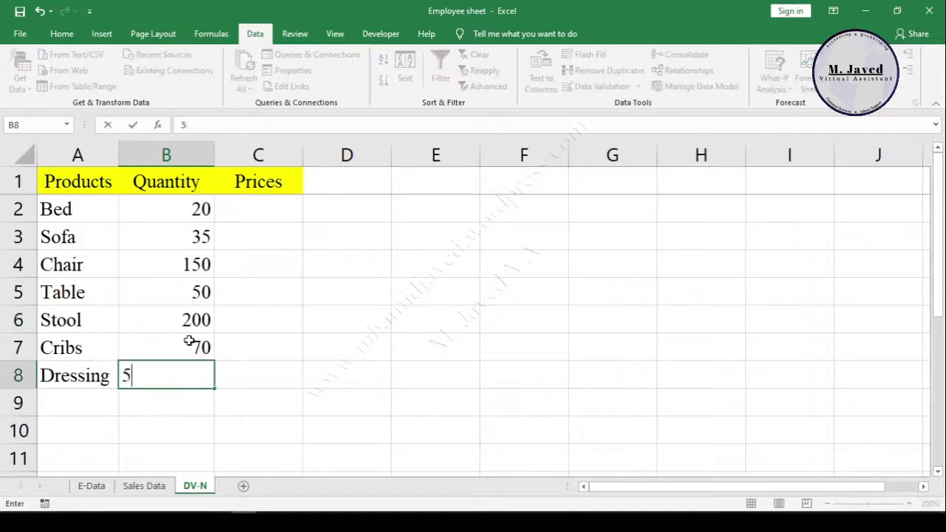
pyautogui.write('0')
pyautogui.press('Up')
pyautogui.press('Up')
pyautogui.press('Up')
pyautogui.press('Up')
pyautogui.press('Up')
pyautogui.press('Up')
pyautogui.press('Right')
pyautogui.click(258, 154)
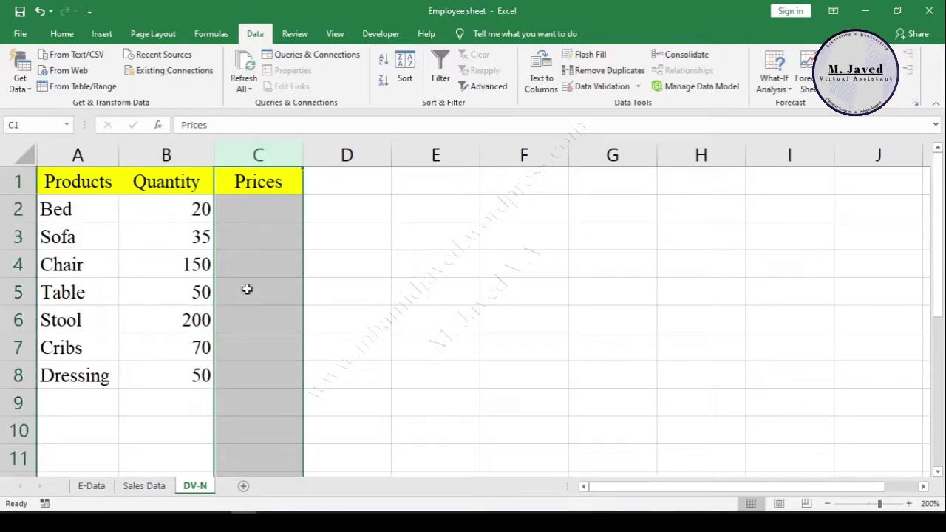
# Step: Apply a Decimal validation rule between 25 and 500 to the Prices column C
pyautogui.click(599, 86)
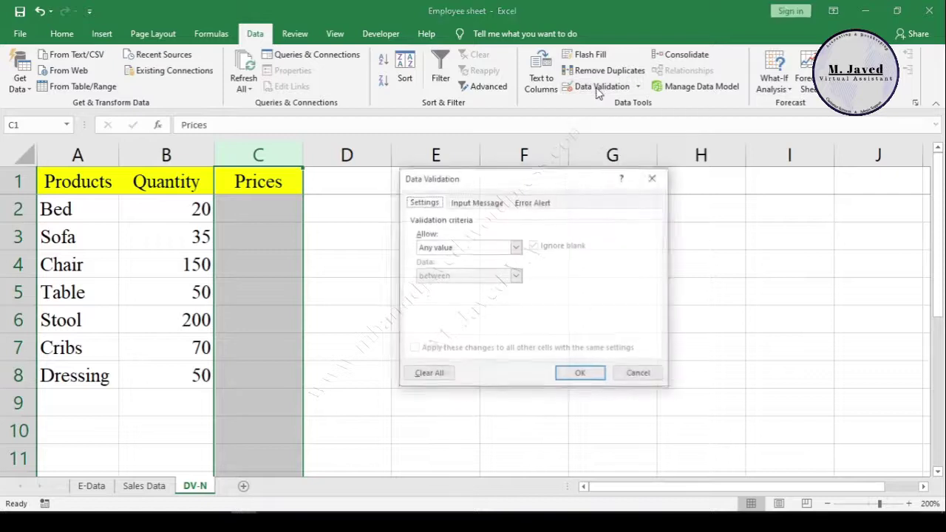
pyautogui.click(500, 253)
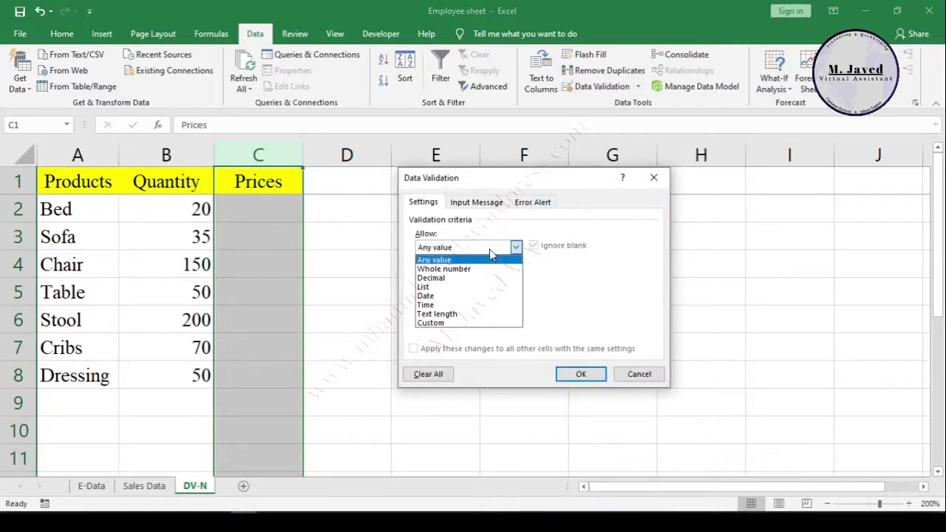
pyautogui.click(459, 279)
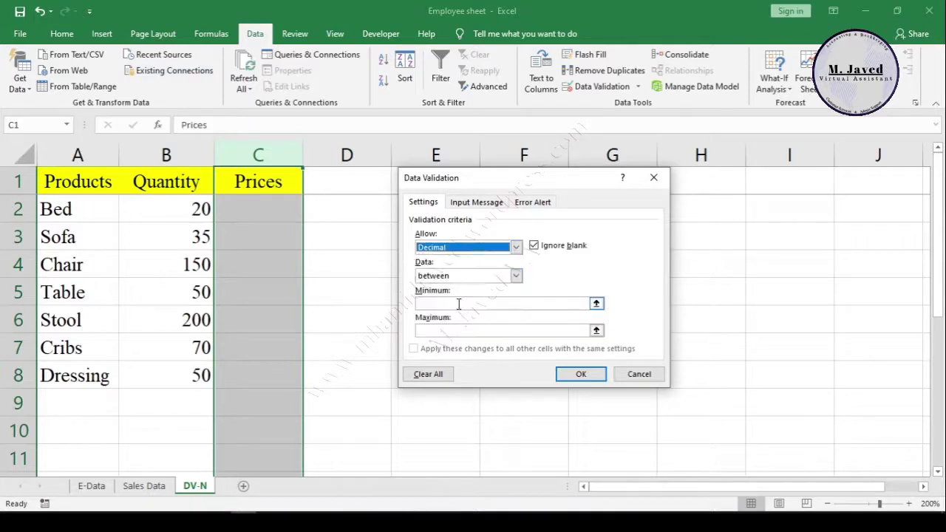
pyautogui.click(452, 308)
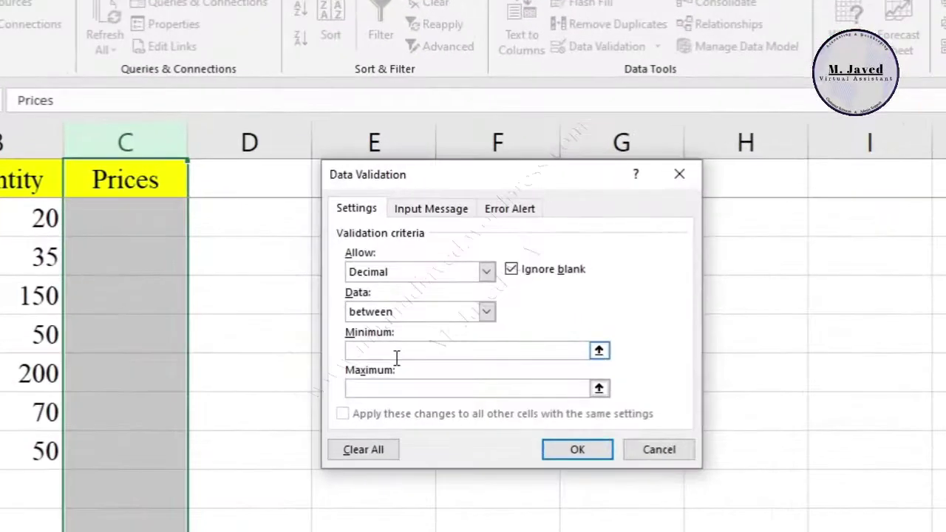
pyautogui.write('25')
pyautogui.click(399, 389)
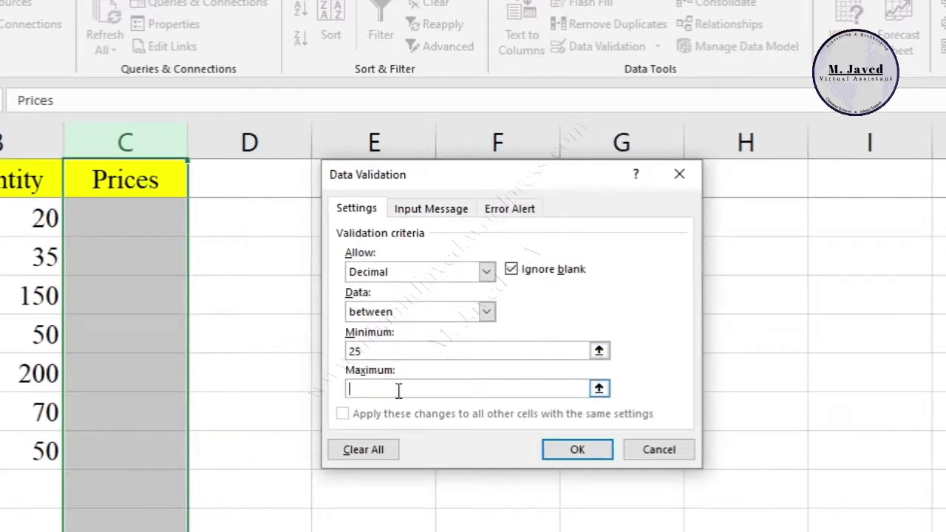
pyautogui.write('500')
pyautogui.click(548, 450)
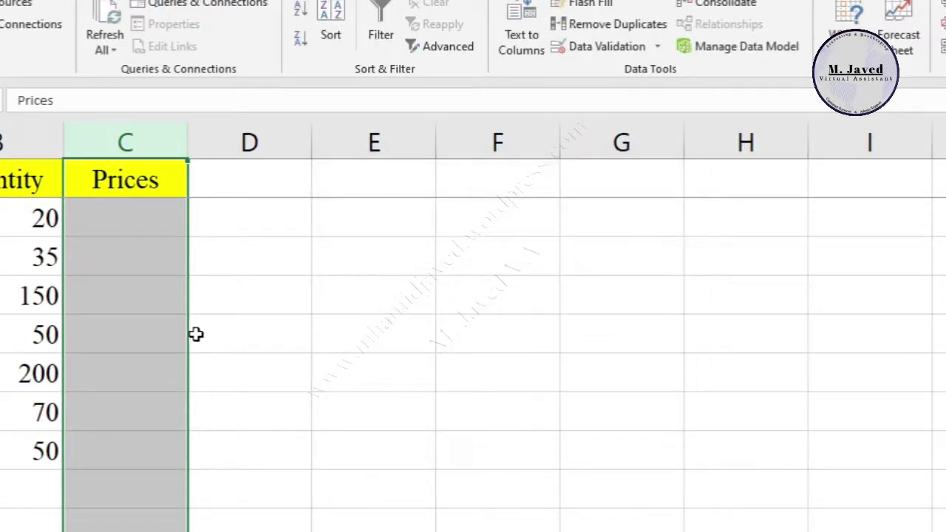
pyautogui.click(140, 222)
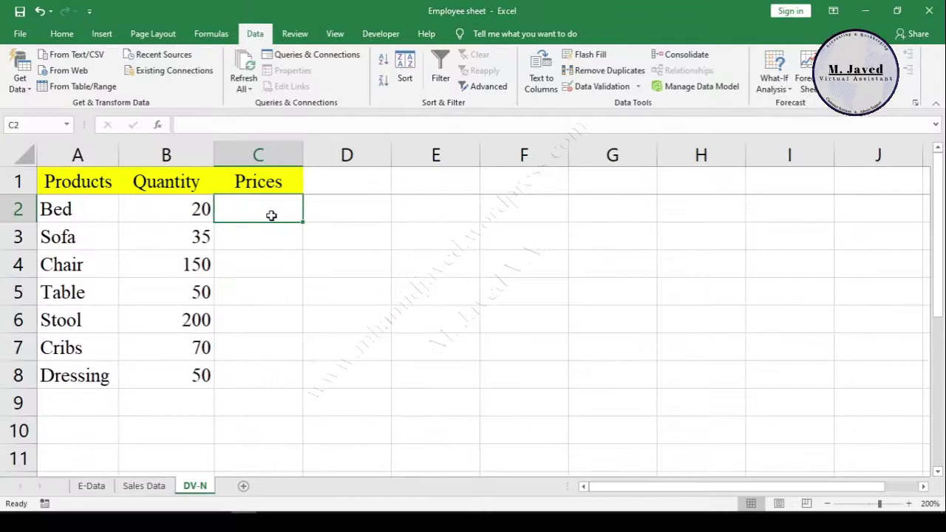
# Step: Enter prices 200 for Bed and 49.99 for Stool, and confirm 700 is rejected
pyautogui.write('200')
pyautogui.press('Return')
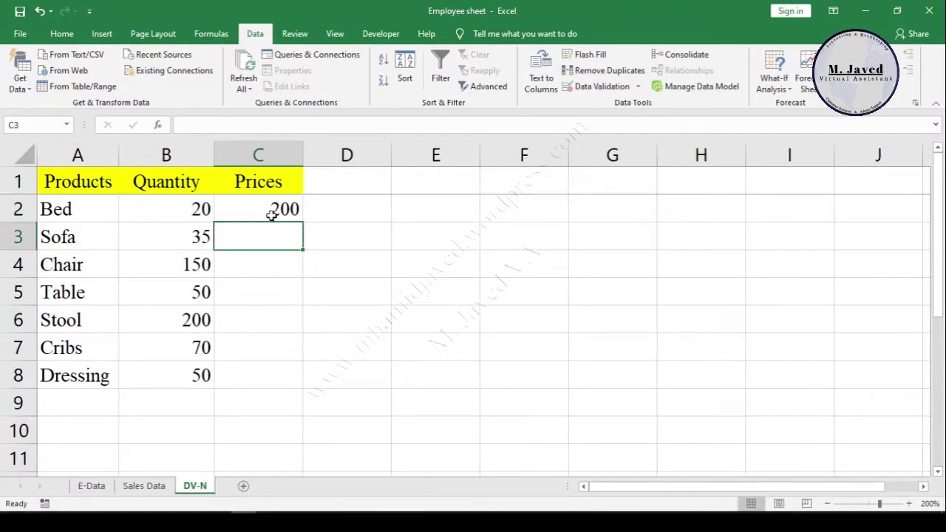
pyautogui.press('Down')
pyautogui.press('Down')
pyautogui.press('Down')
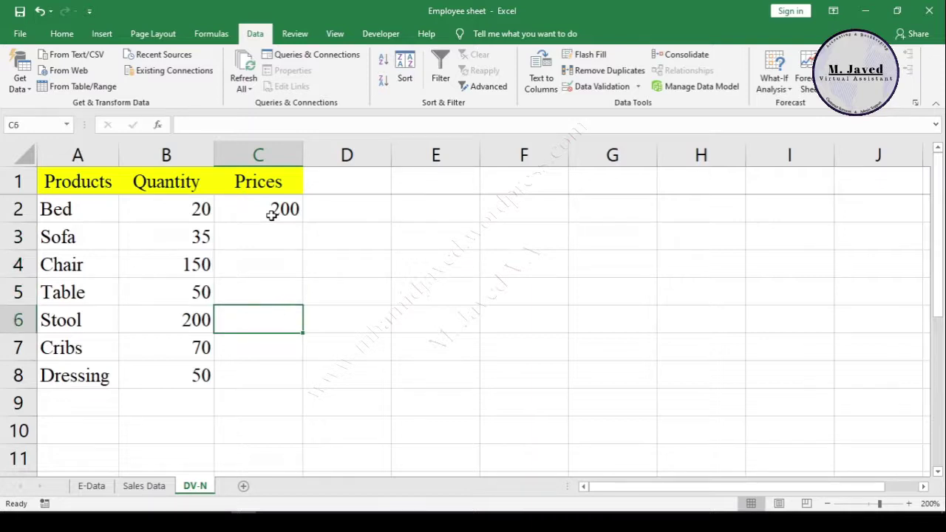
pyautogui.write('49.99')
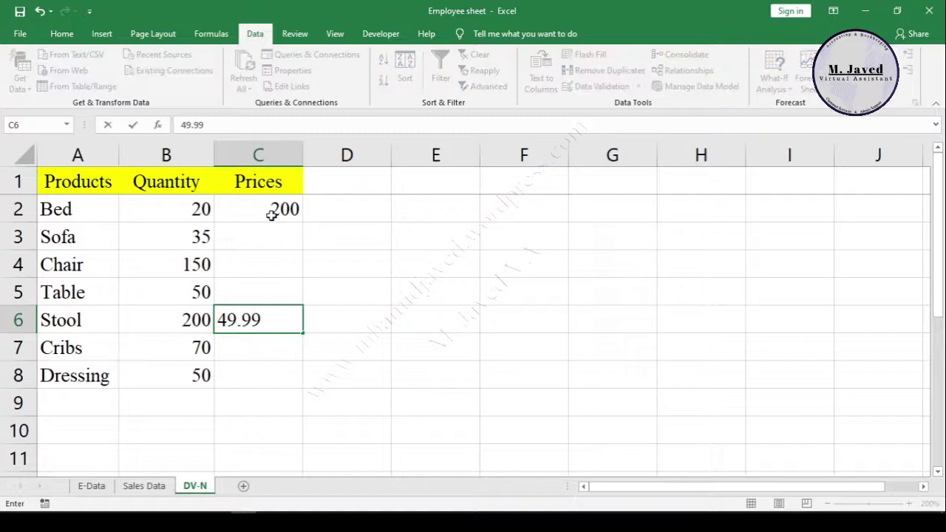
pyautogui.press('Return')
pyautogui.press('Up')
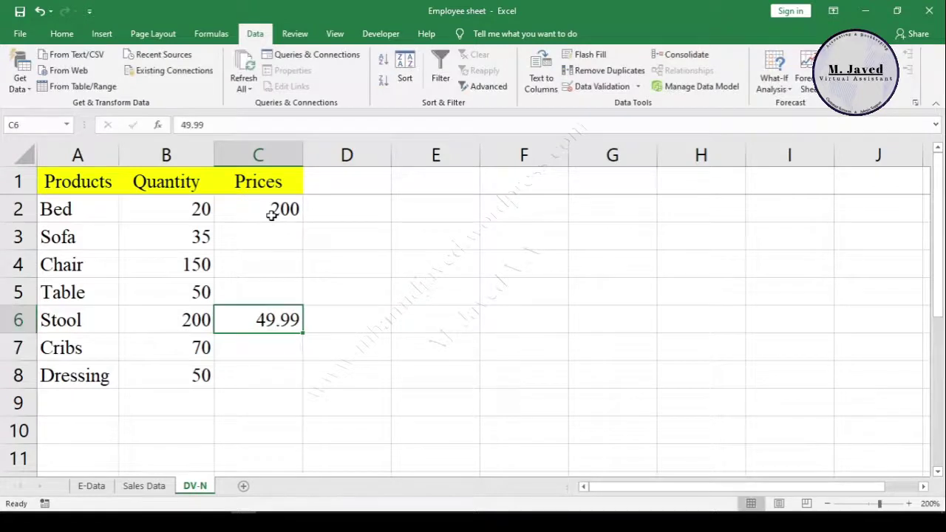
pyautogui.press('Down')
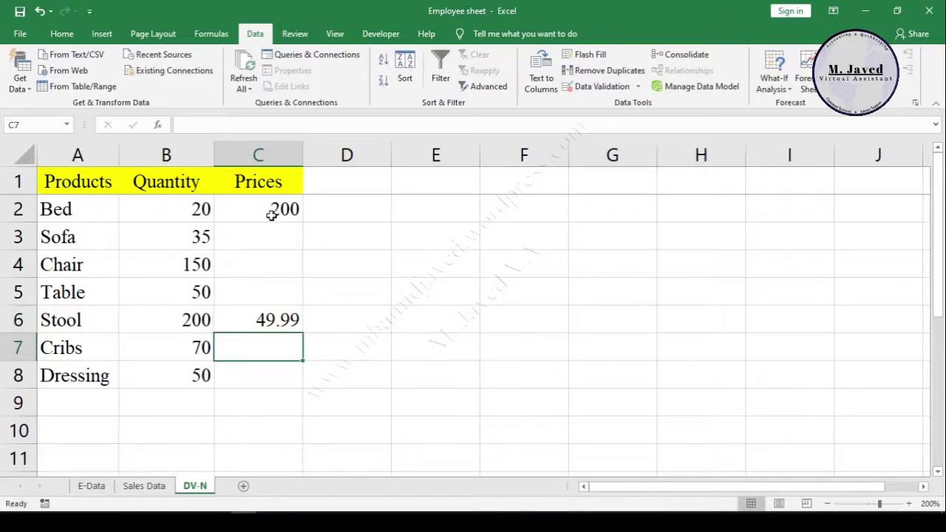
pyautogui.press('Up')
pyautogui.press('Up')
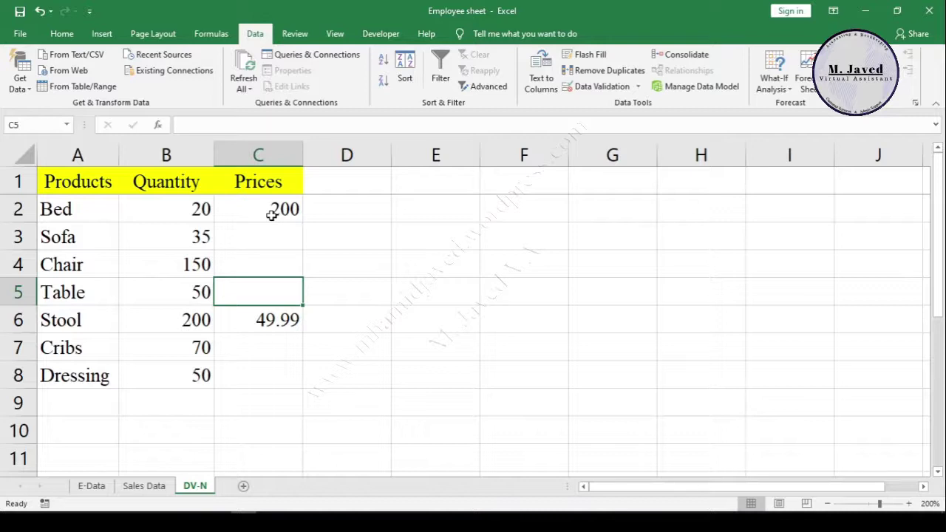
pyautogui.write('7000')
pyautogui.press('BackSpace')
pyautogui.press('Return')
pyautogui.click(473, 295)
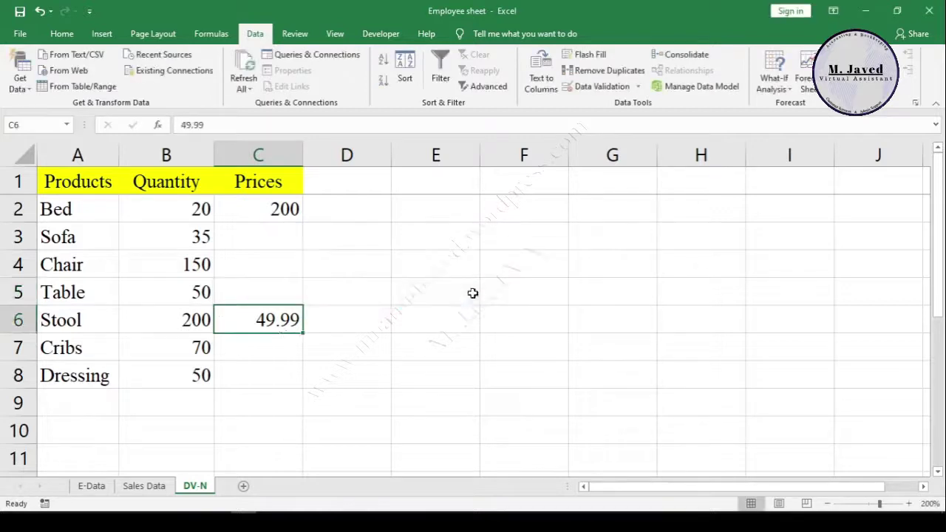
# Step: Fill in prices 125, 45, 90 and 300, then select B2:C8 for centring
pyautogui.click(278, 342)
pyautogui.click(270, 377)
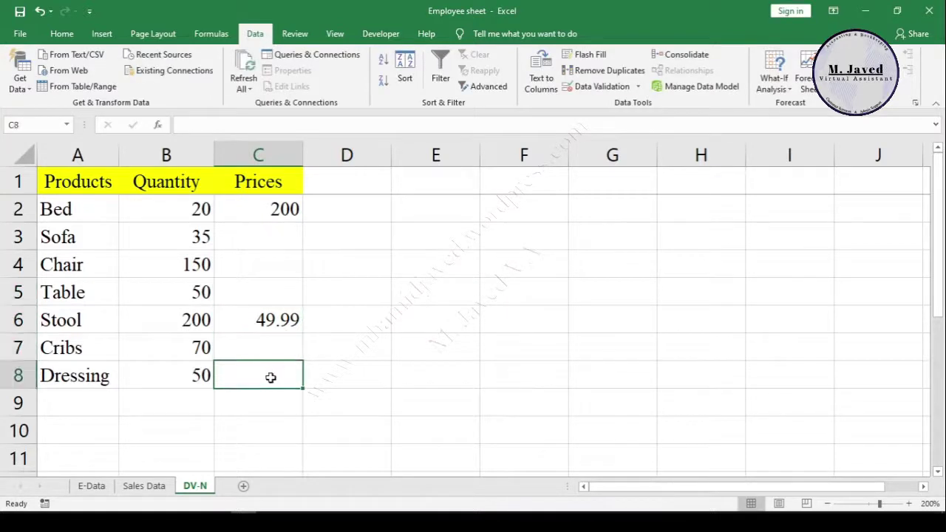
pyautogui.click(425, 207)
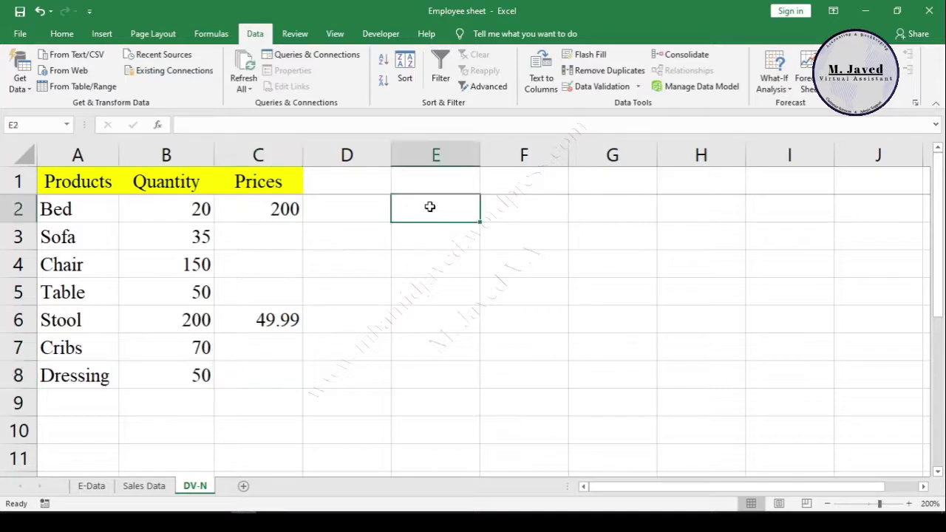
pyautogui.click(272, 239)
pyautogui.write('125')
pyautogui.press('Return')
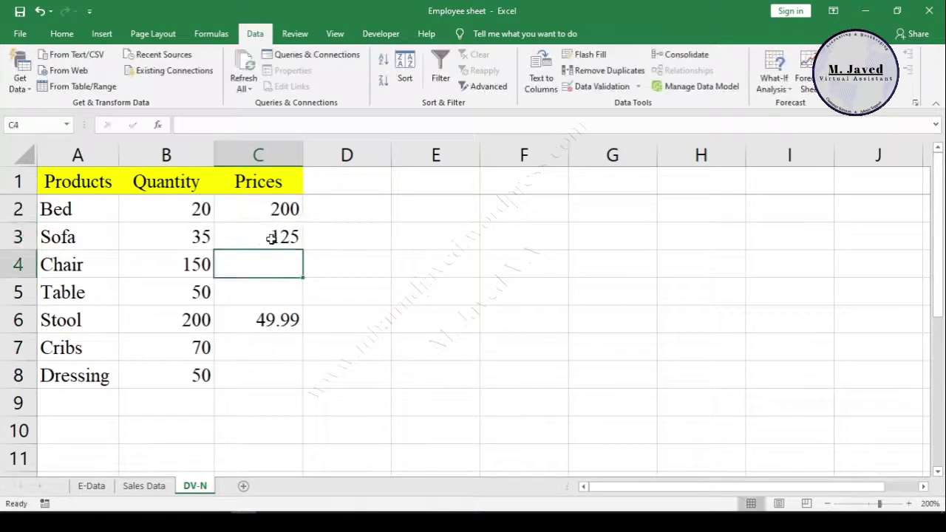
pyautogui.write('45')
pyautogui.click(268, 290)
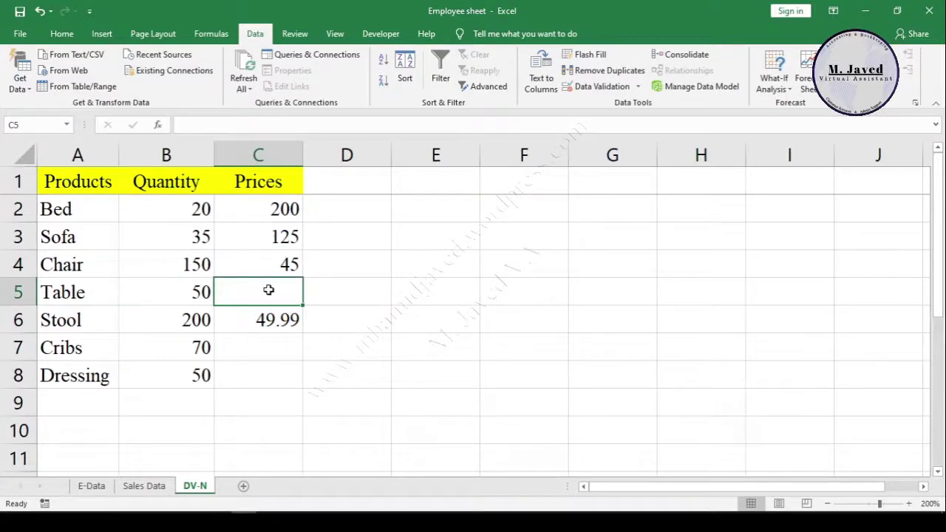
pyautogui.click(257, 346)
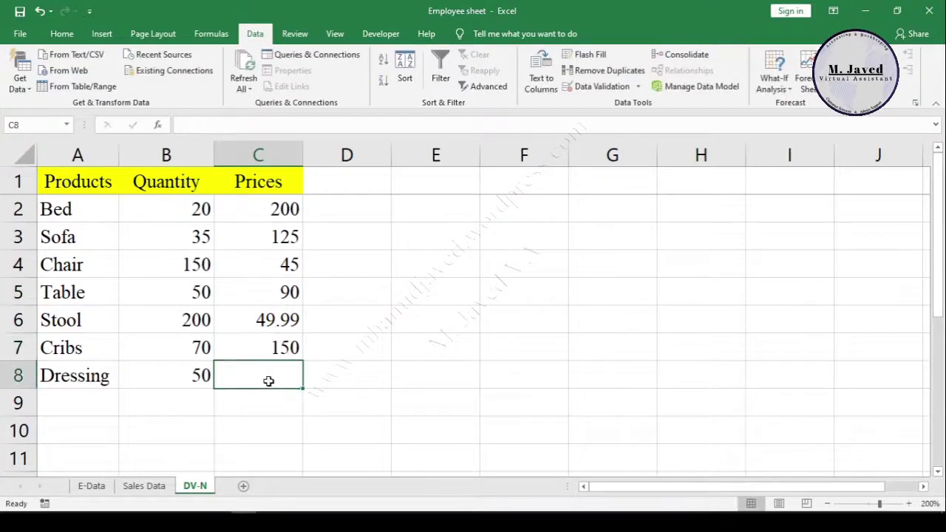
pyautogui.press('Return')
pyautogui.moveTo(148, 209); pyautogui.dragTo(273, 375)
pyautogui.click(62, 33)
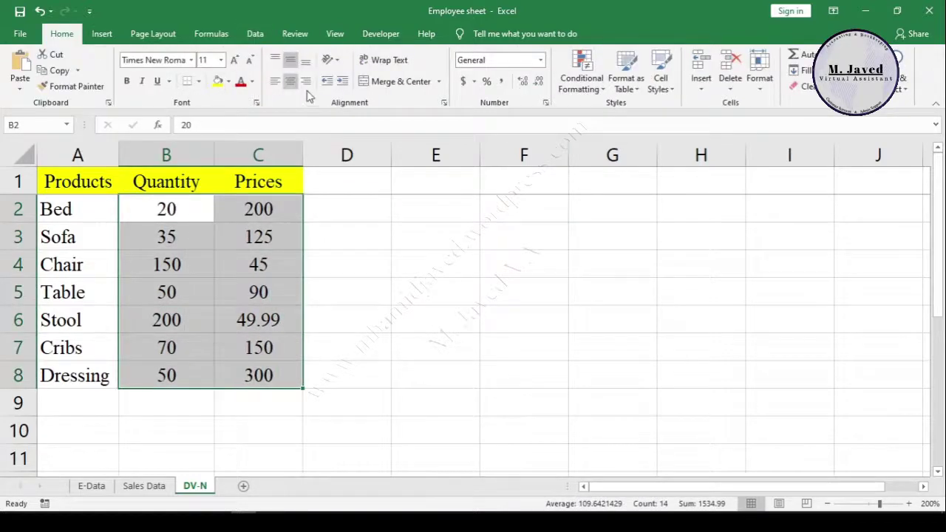